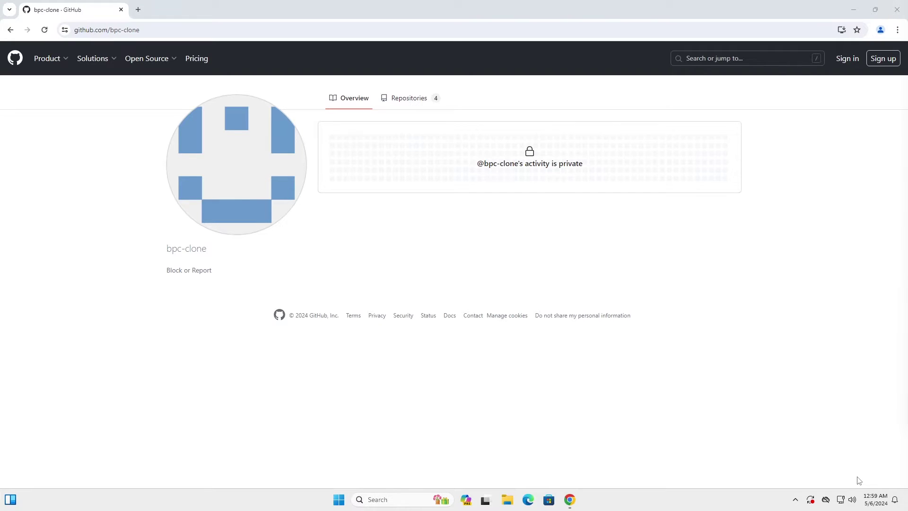
Step: Open the bypass-paywalls-chrome-clean repository from the account's Repositories list on GitHub
left_click(859, 481)
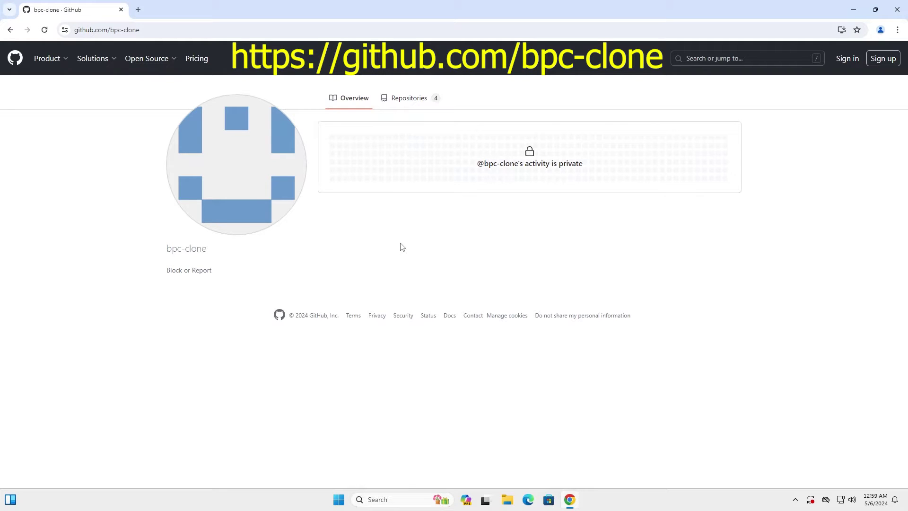
left_click(405, 99)
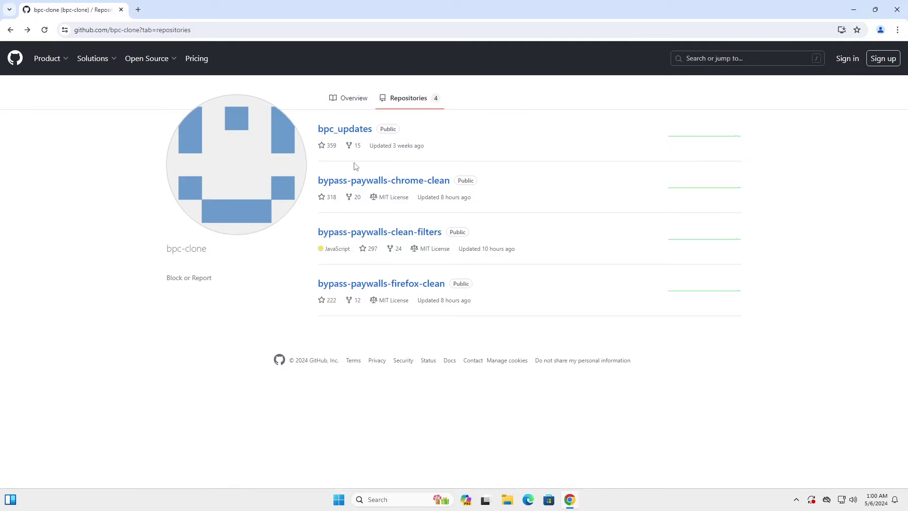
left_click(341, 182)
Step: Download the repository zip via the README Installation link and show it in Downloads
scroll(326, 201, "down", 1)
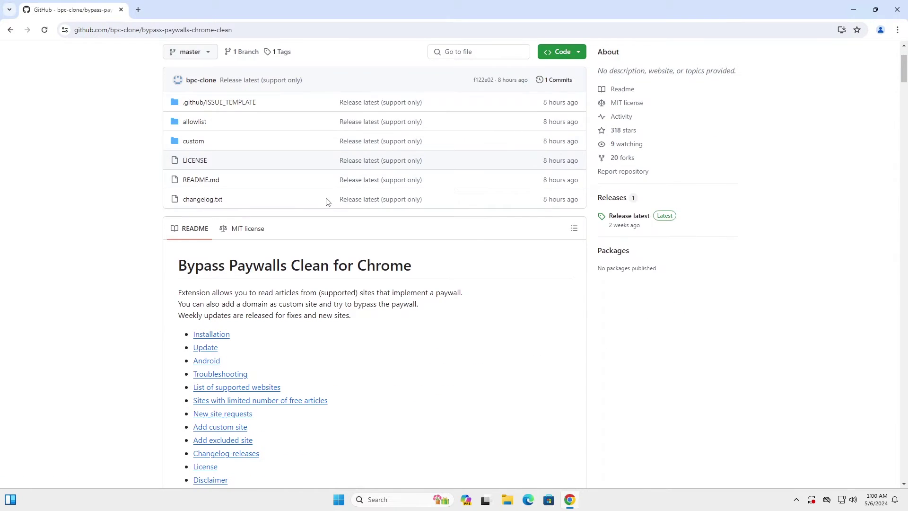
scroll(327, 201, "down", 2)
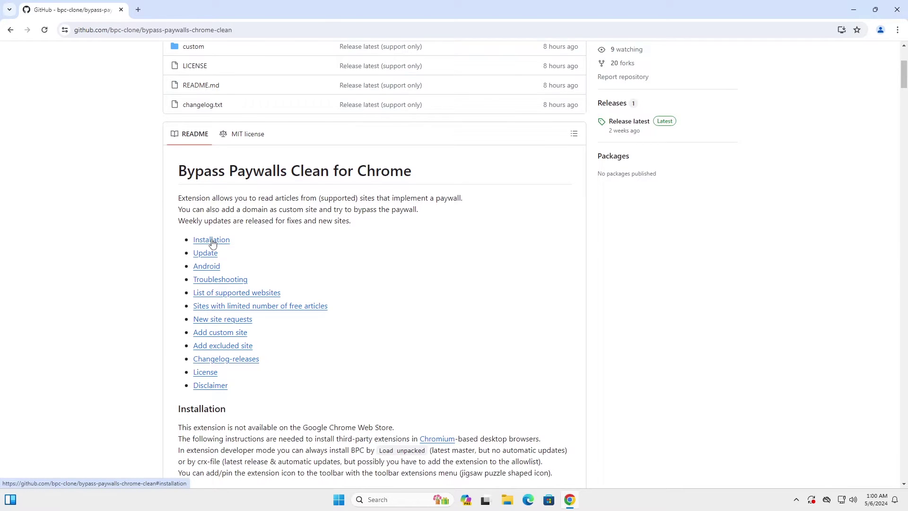
left_click(213, 241)
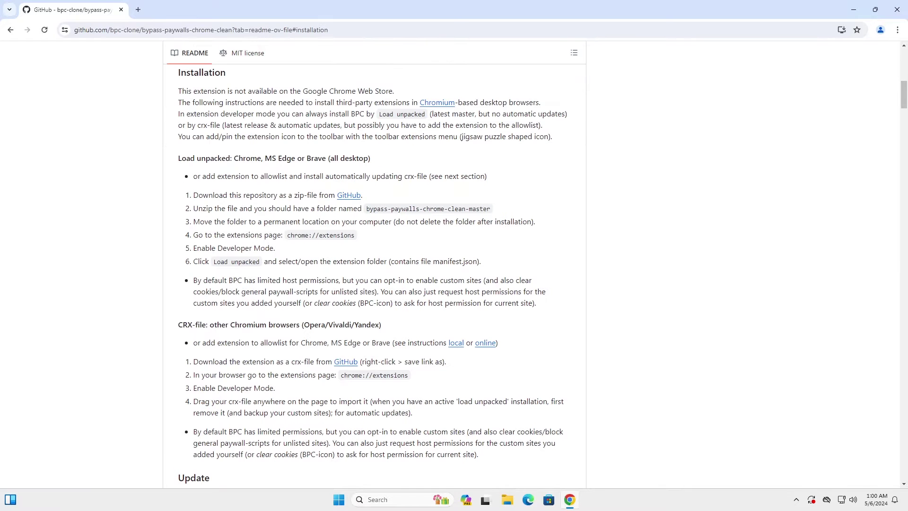
left_click(348, 195)
left_click(838, 53)
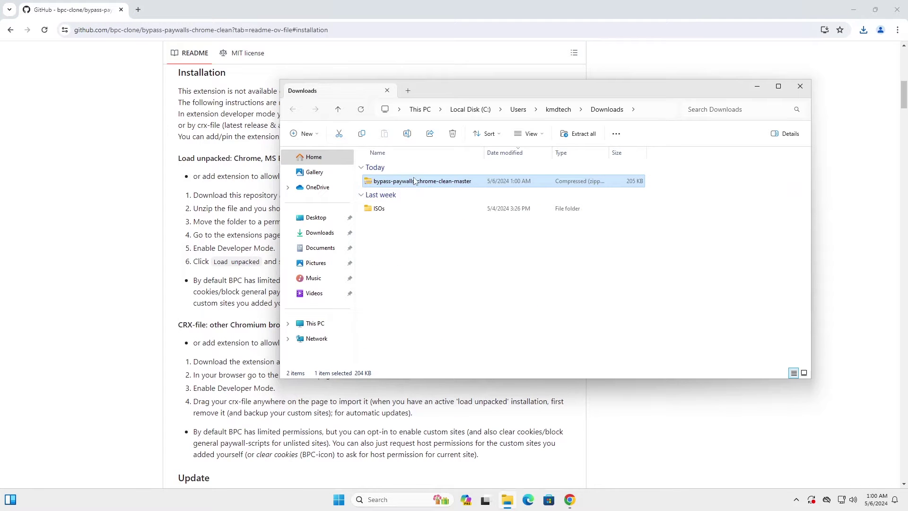
Step: Extract bypass-paywalls-chrome-clean-master.zip into Downloads and check the extracted folder's files
right_click(410, 184)
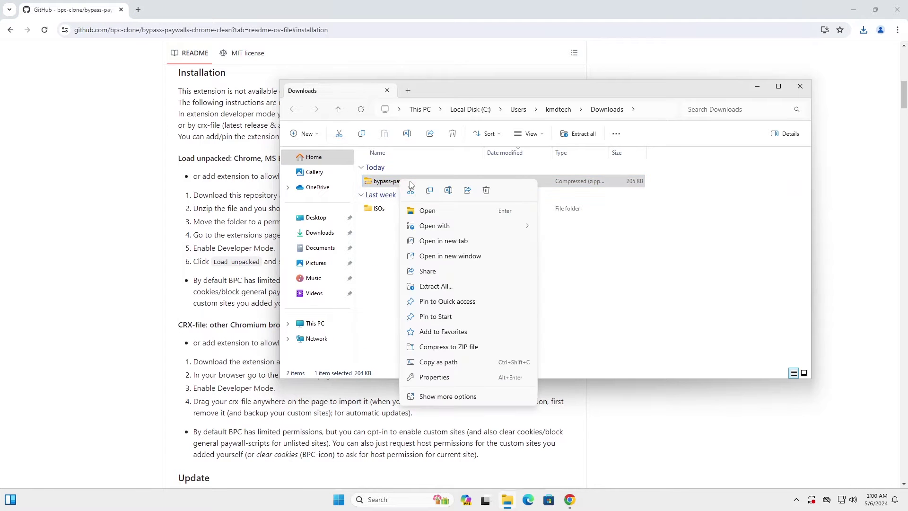
left_click(438, 286)
left_click(547, 341)
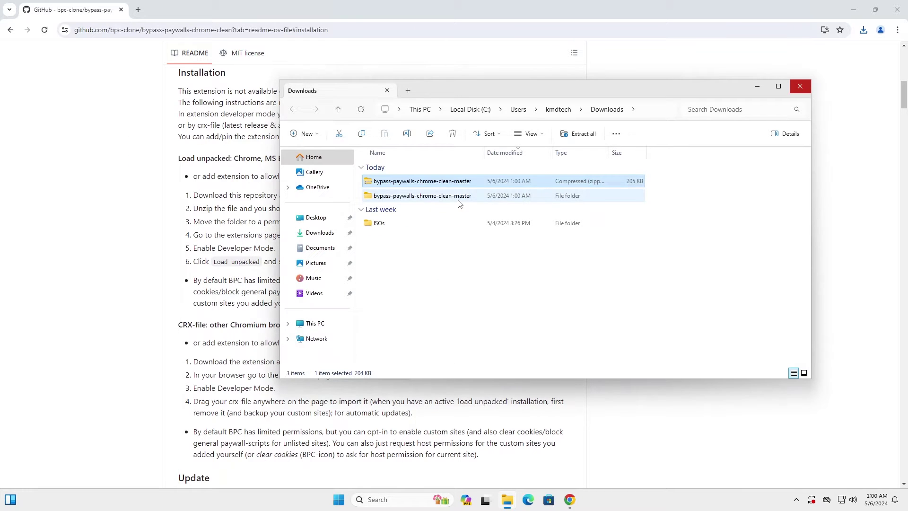
double_click(445, 181)
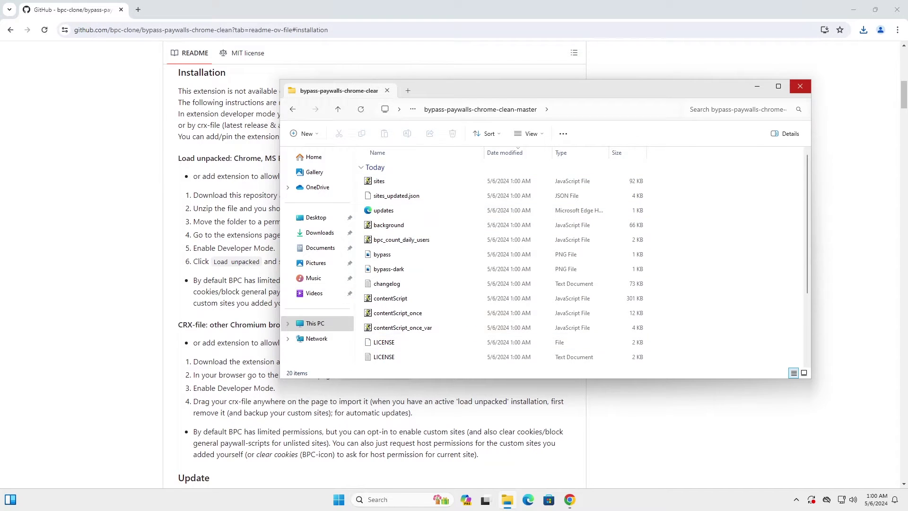
left_click(227, 231)
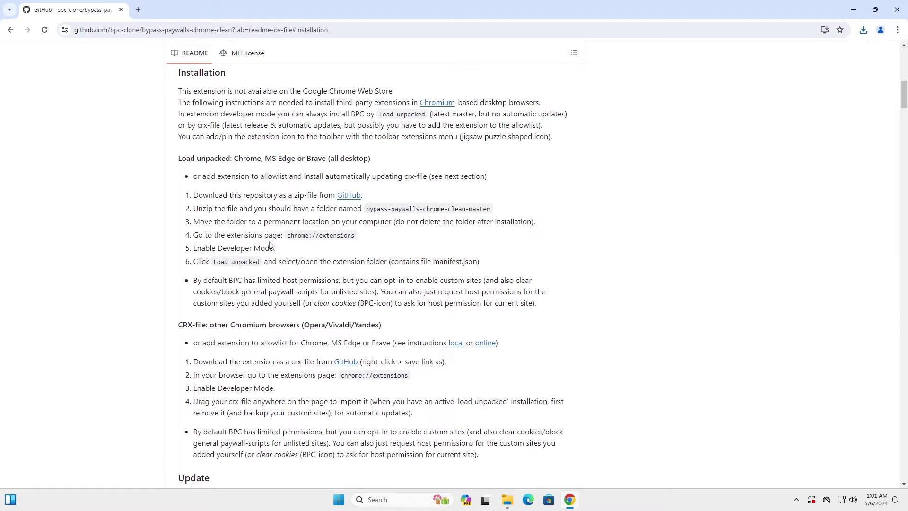
Step: Copy the chrome://extensions address from the instructions and load it in a new tab
left_click_drag(288, 235, 355, 235)
key("ctrl+c")
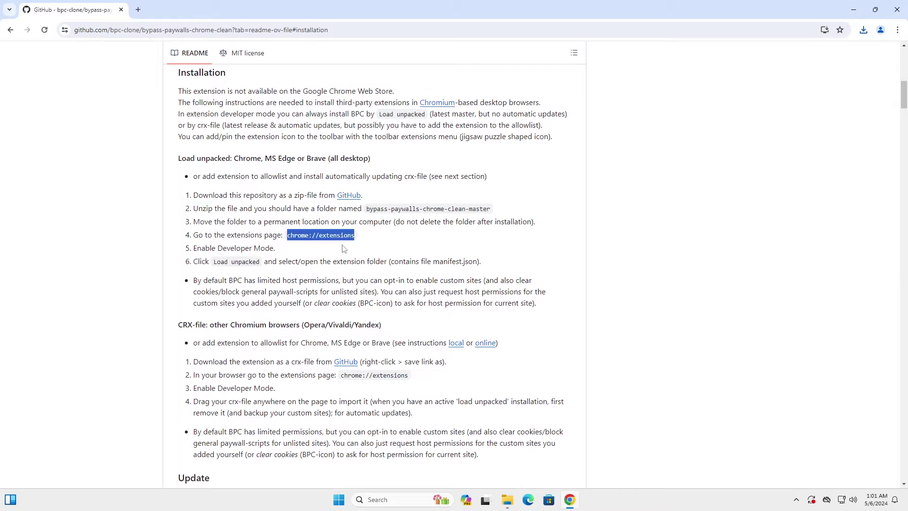
left_click(138, 9)
key("ctrl+v")
key("Return")
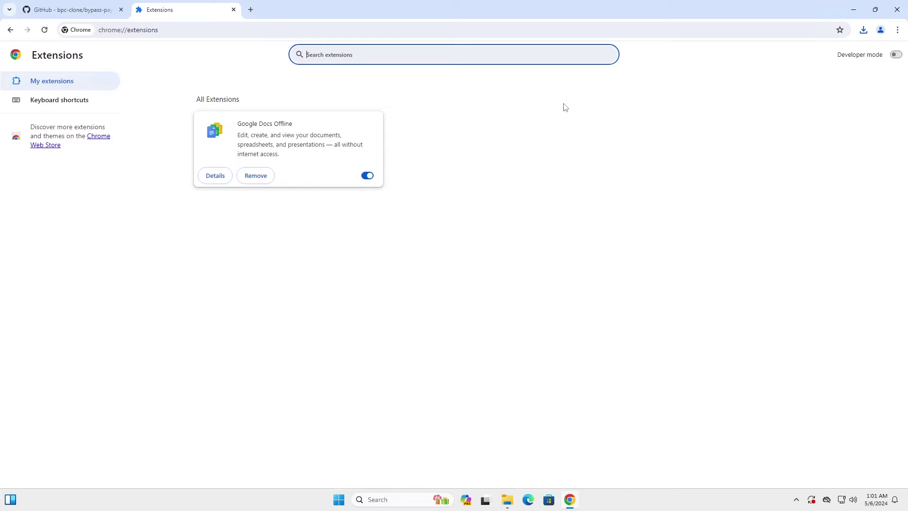
Step: Enable Developer mode and load bypass-paywalls-chrome-clean-master as an unpacked extension
left_click(895, 54)
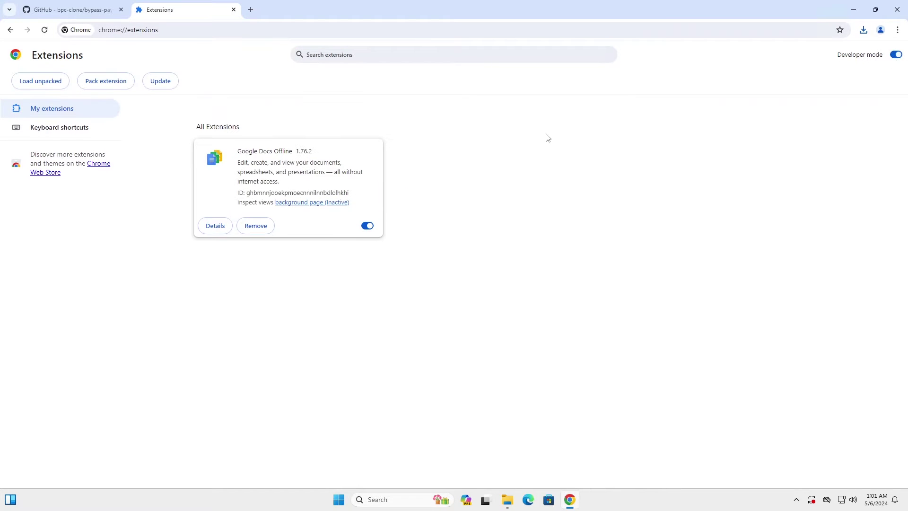
left_click(47, 87)
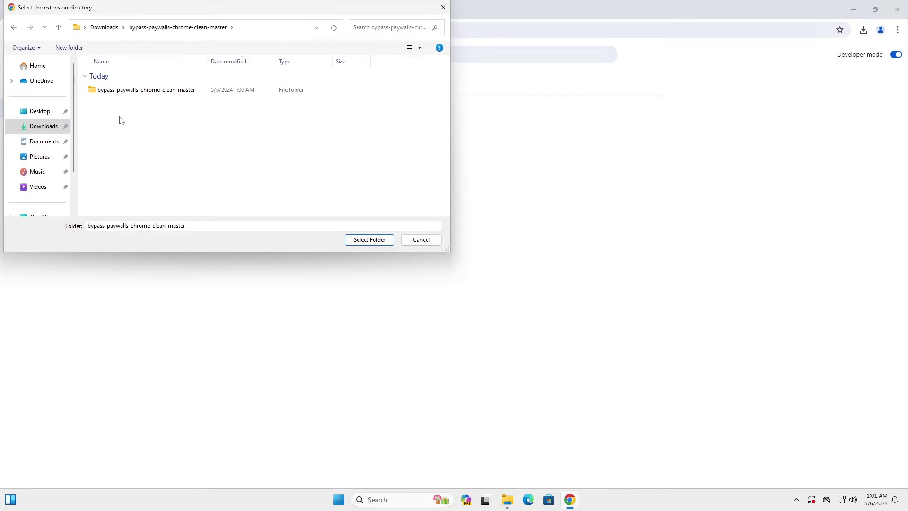
double_click(125, 91)
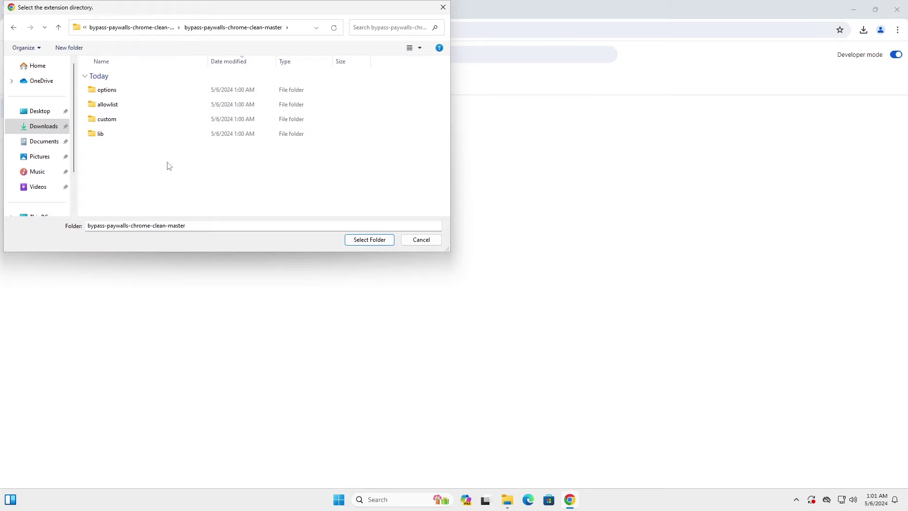
left_click(364, 241)
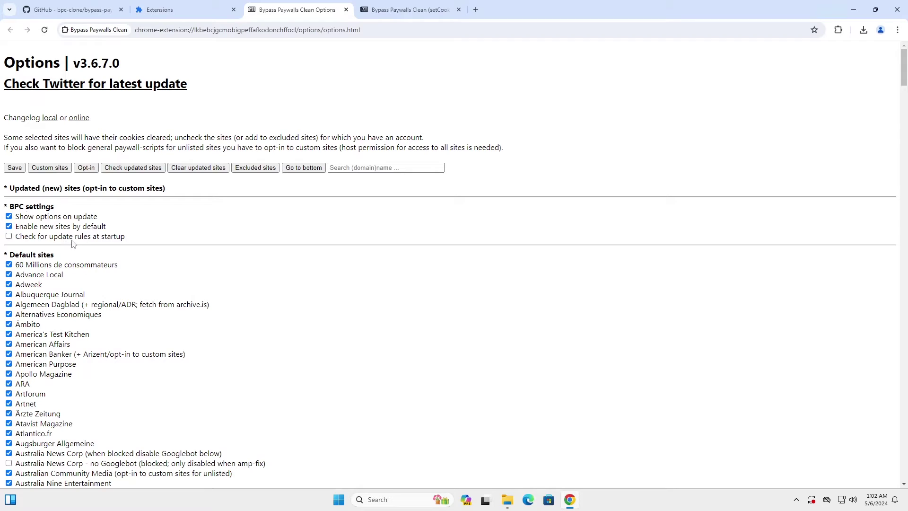
Step: Look through the Options site list, then switch off Bypass Paywalls Clean in Extensions
scroll(78, 259, "down", 3)
scroll(75, 350, "down", 9)
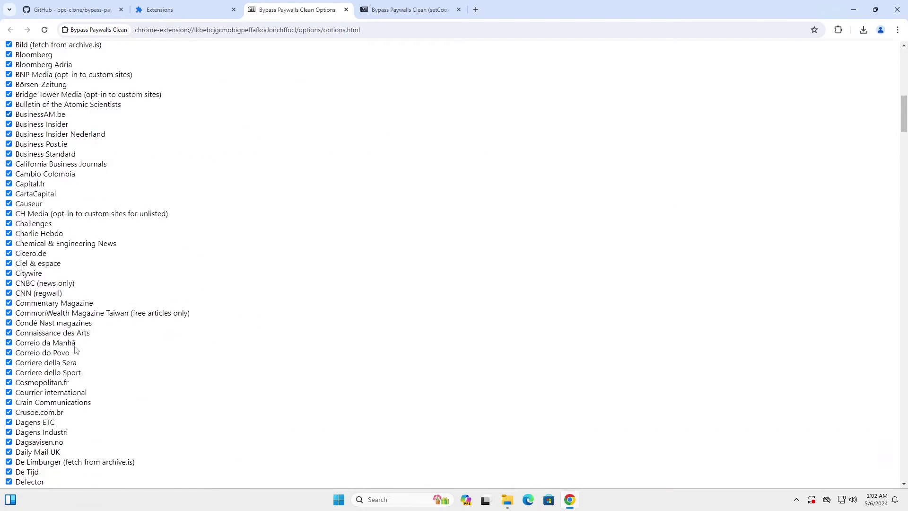
scroll(76, 350, "down", 9)
scroll(76, 350, "down", 9)
scroll(76, 350, "down", 20)
scroll(220, 211, "up", 10)
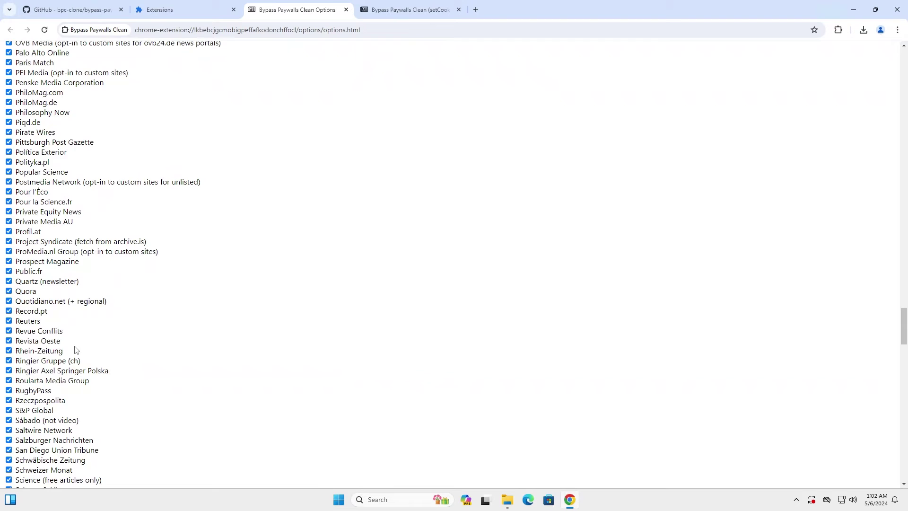
scroll(220, 212, "up", 5)
scroll(220, 212, "up", 5)
key("ctrl+shift+Tab")
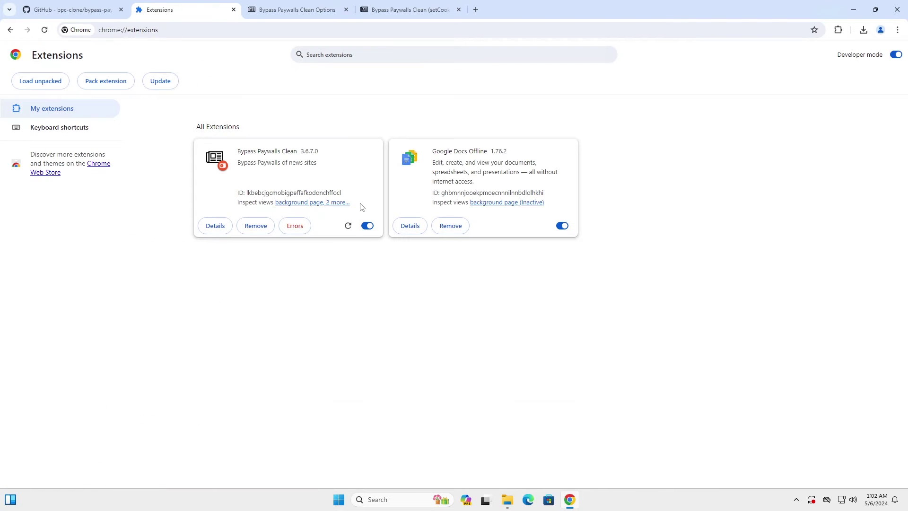
left_click(368, 227)
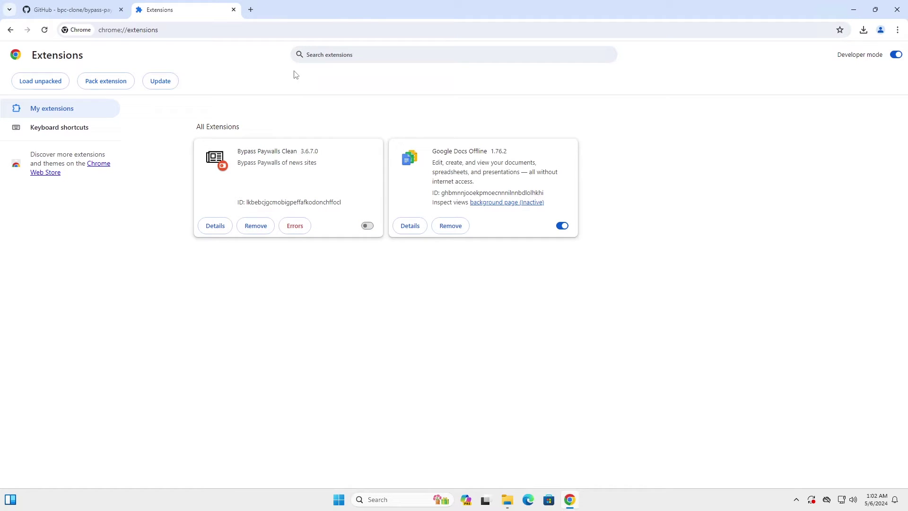
Step: Open forbes.com in a new tab and its psychedelic gummy cover story
left_click(250, 11)
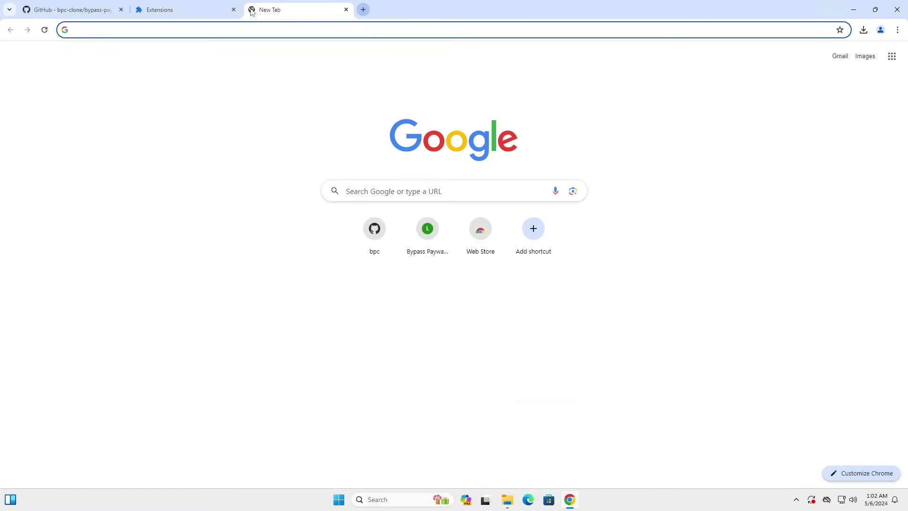
type("forbes.com")
key("Return")
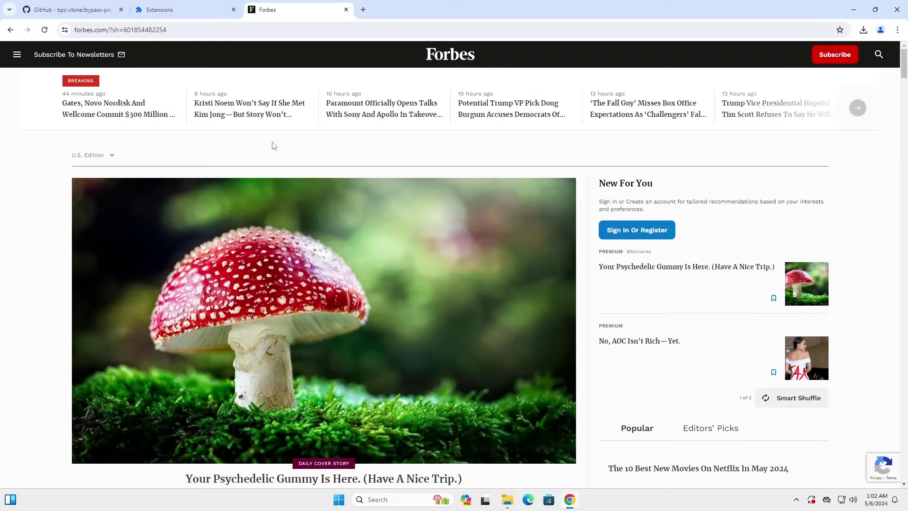
scroll(284, 294, "down", 2)
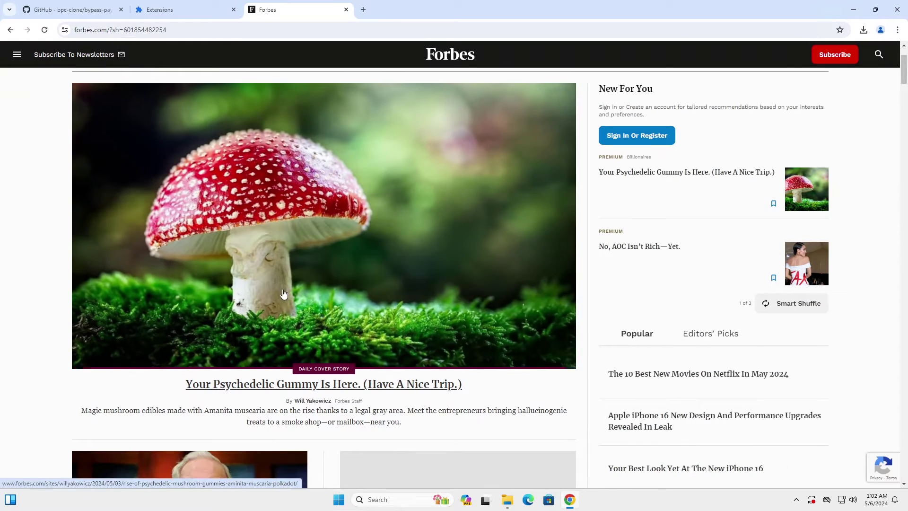
left_click(312, 384)
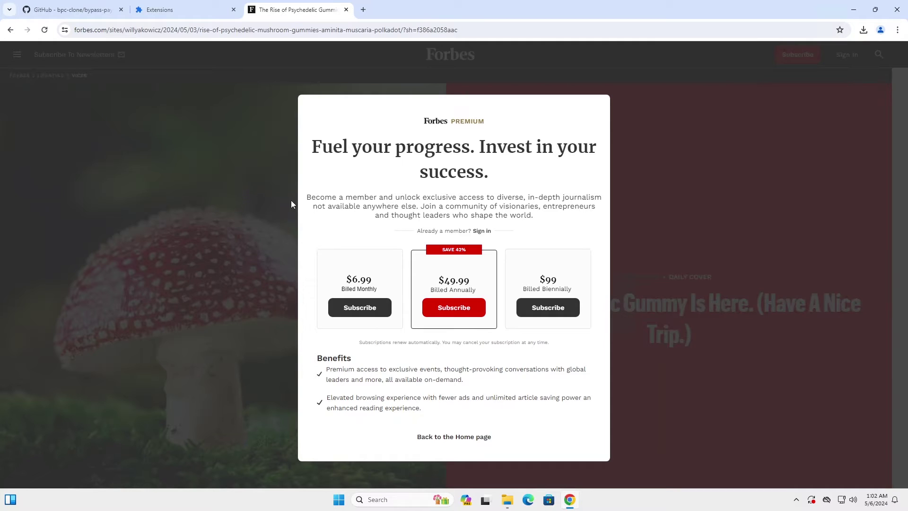
Step: Open wsj.com in a new tab and scroll the China's Xi lead story to its paywall
key("ctrl+t")
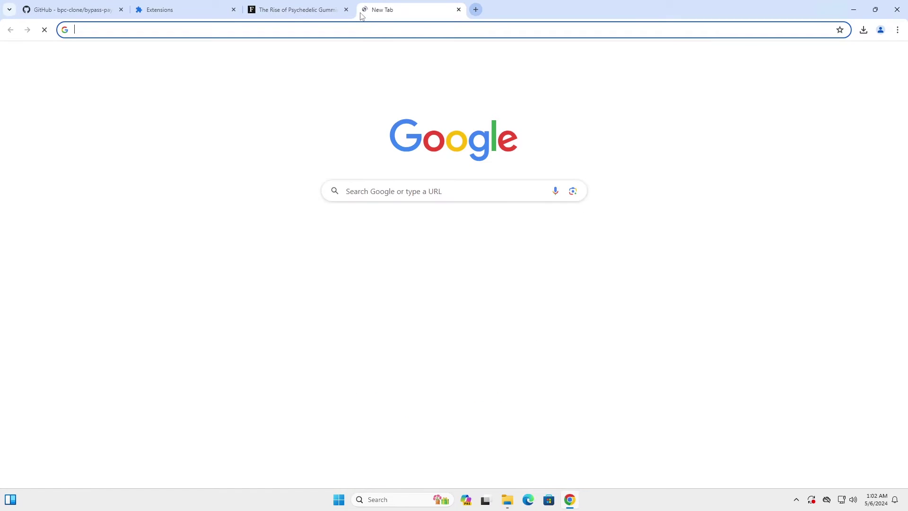
type("wsj.co")
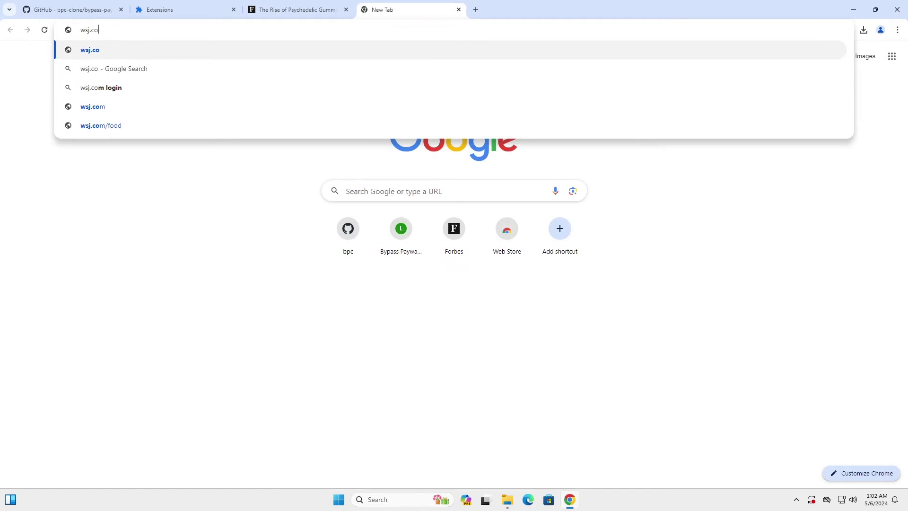
type("m")
key("Return")
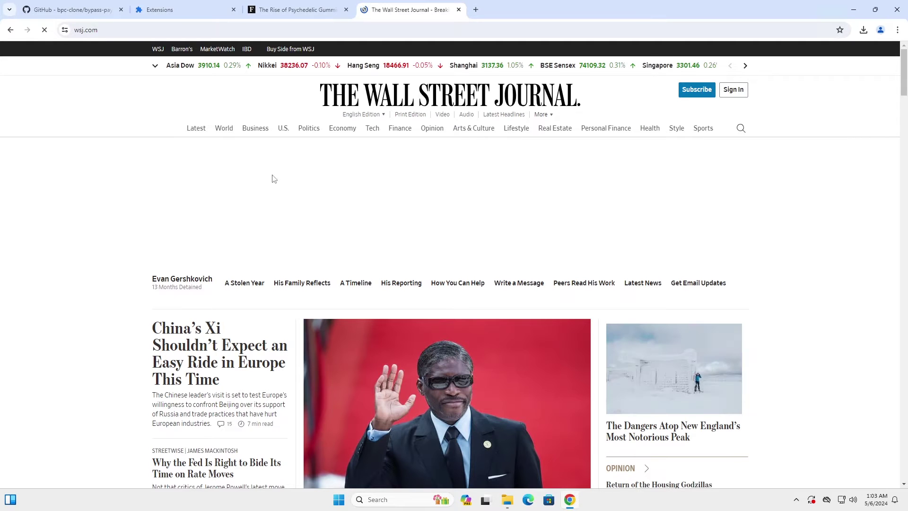
left_click(205, 351)
scroll(201, 348, "down", 2)
scroll(194, 335, "down", 3)
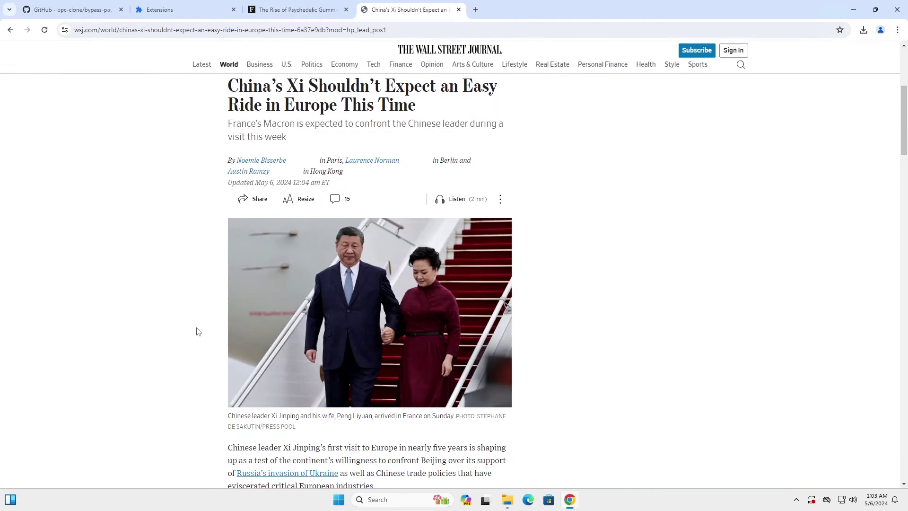
scroll(196, 328, "down", 5)
scroll(198, 327, "down", 4)
scroll(201, 308, "up", 3)
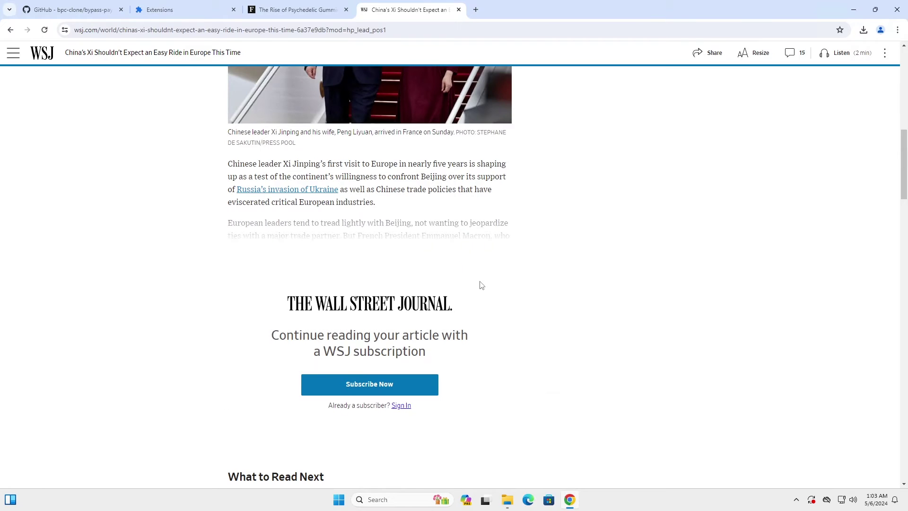
Step: Close the WSJ and Forbes tabs, then reopen and read the Forbes Psychedelic Gummy cover story
left_click(459, 9)
left_click(347, 10)
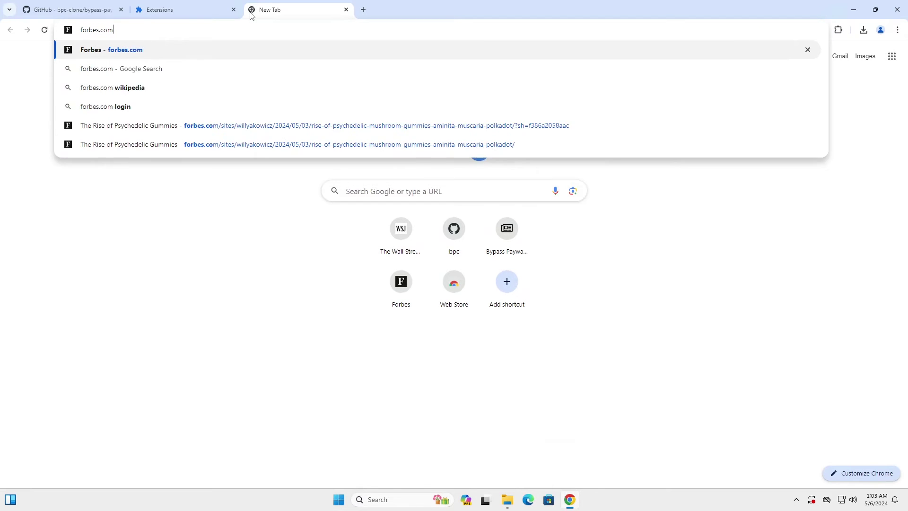
key("Return")
left_click(298, 434)
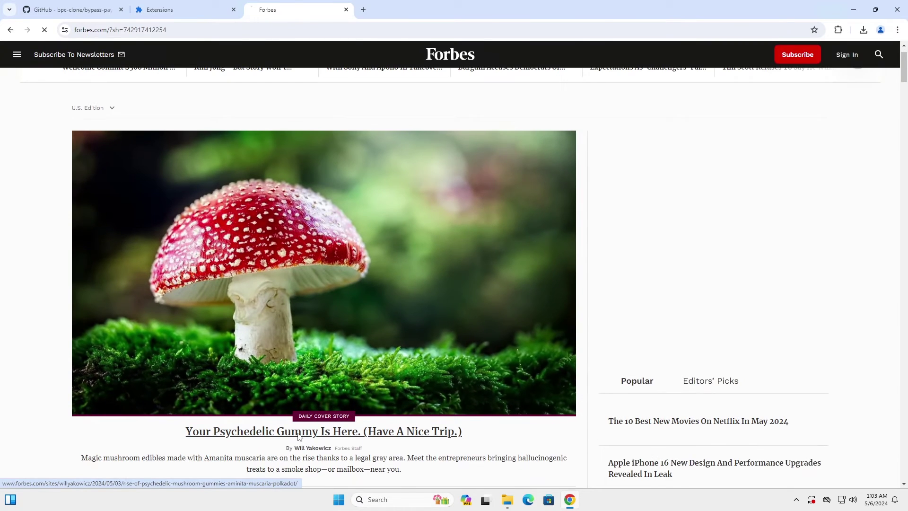
scroll(398, 253, "down", 5)
scroll(407, 252, "down", 5)
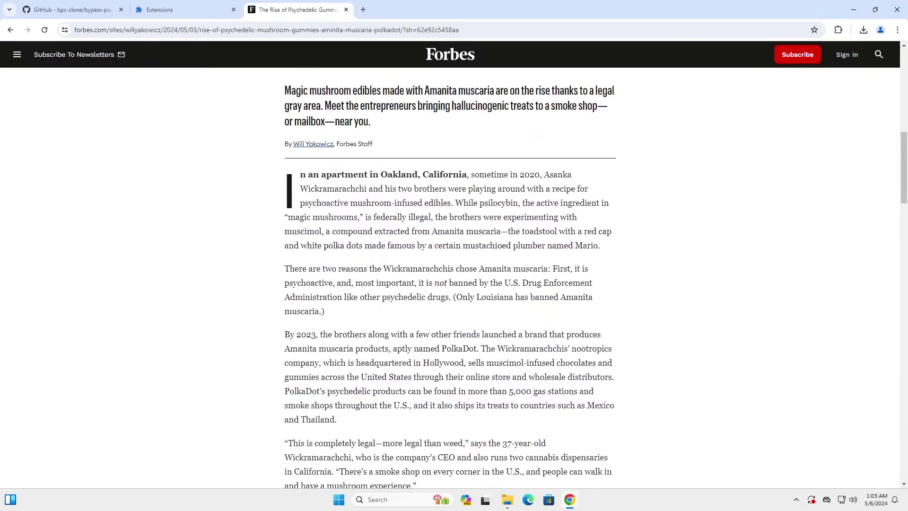
scroll(422, 251, "down", 10)
scroll(423, 250, "down", 5)
scroll(422, 251, "down", 10)
scroll(422, 251, "down", 5)
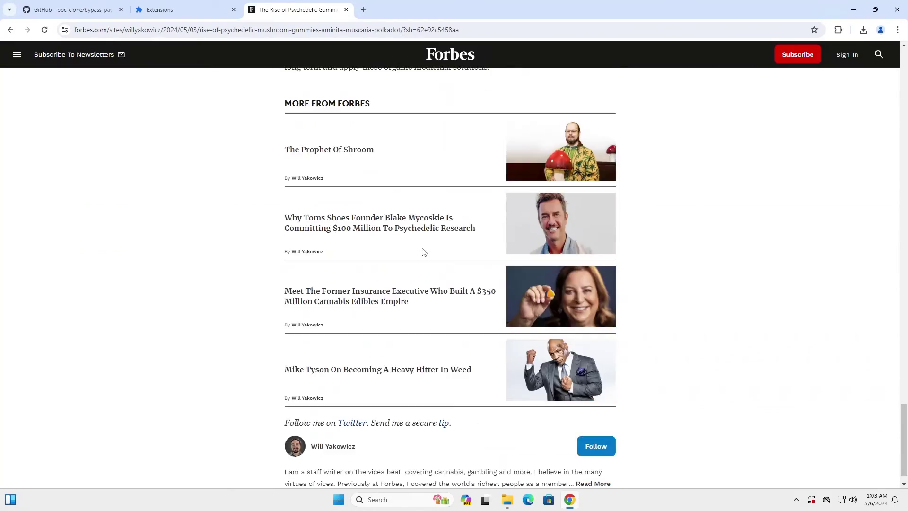
scroll(422, 251, "up", 5)
scroll(422, 251, "up", 5)
Step: Reopen the WSJ China's Xi story in a new tab and scroll to where it cuts off
key("ctrl+t")
type("wsj.co")
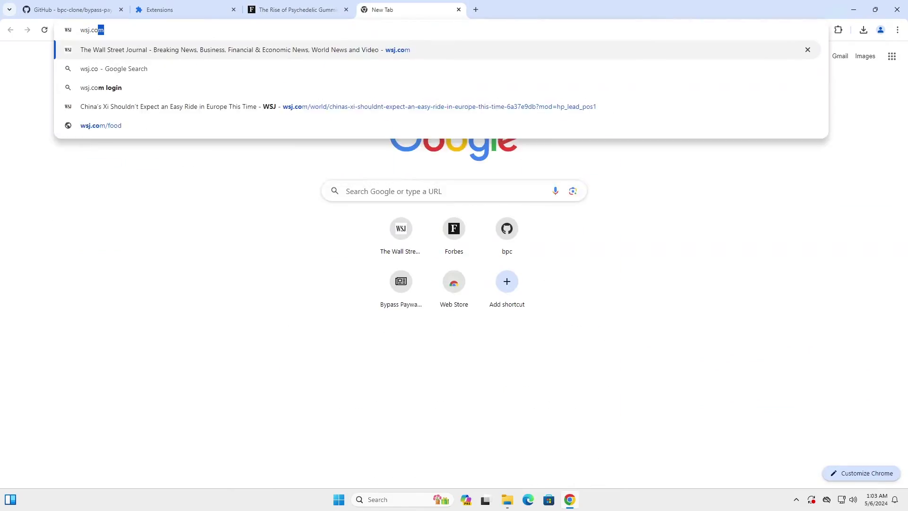
type("m")
key("Return")
left_click(192, 348)
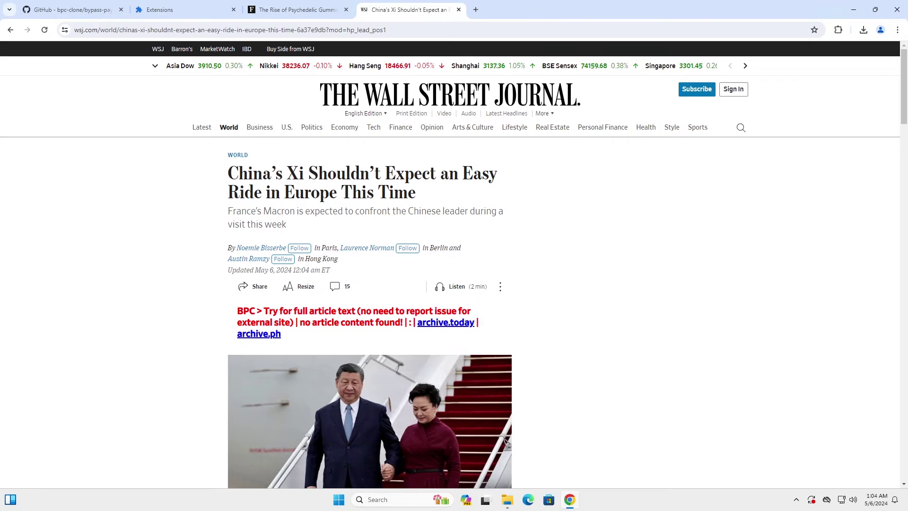
scroll(371, 320, "down", 12)
scroll(370, 320, "up", 10)
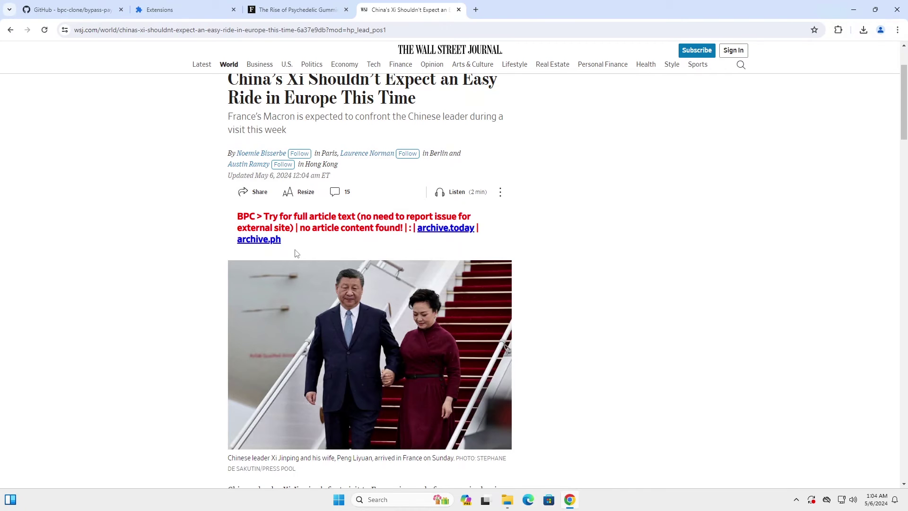
scroll(308, 250, "down", 3)
scroll(431, 275, "down", 4)
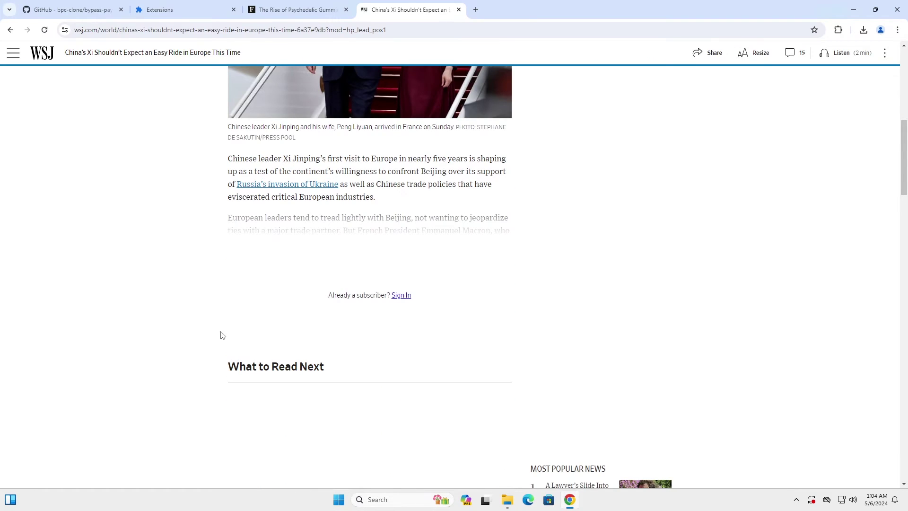
scroll(416, 362, "up", 7)
scroll(416, 362, "up", 2)
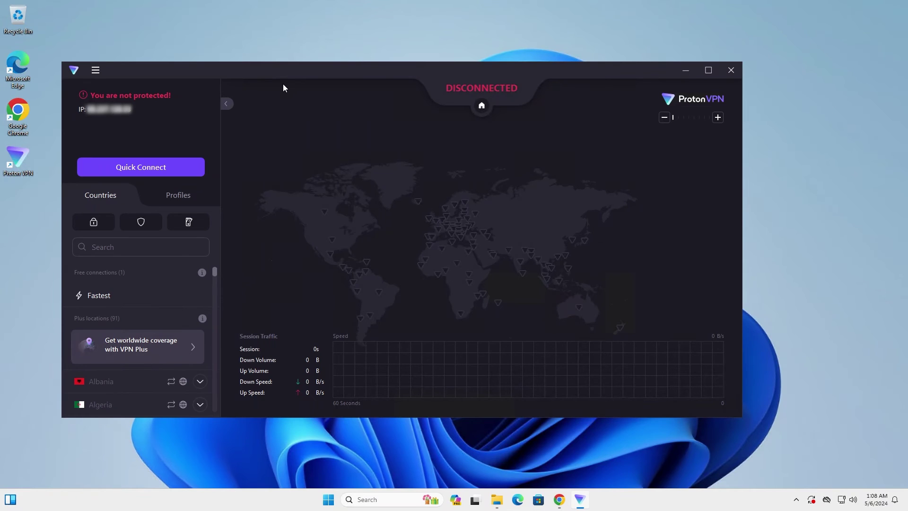
Step: Quick Connect Proton VPN to a free US server, then bring Chrome back to the front
left_click(138, 168)
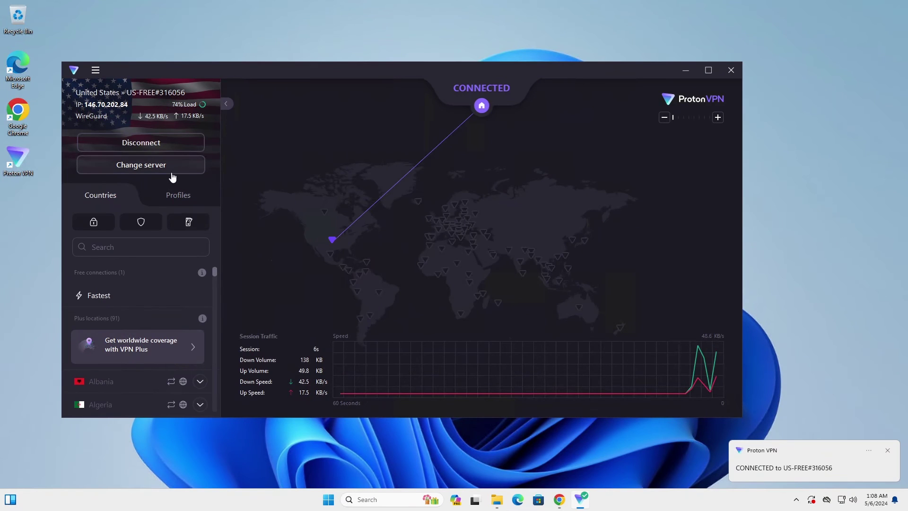
left_click(560, 500)
Step: Close the old WSJ tab and open the China's Xi lead story from wsj in a new tab
left_click(459, 10)
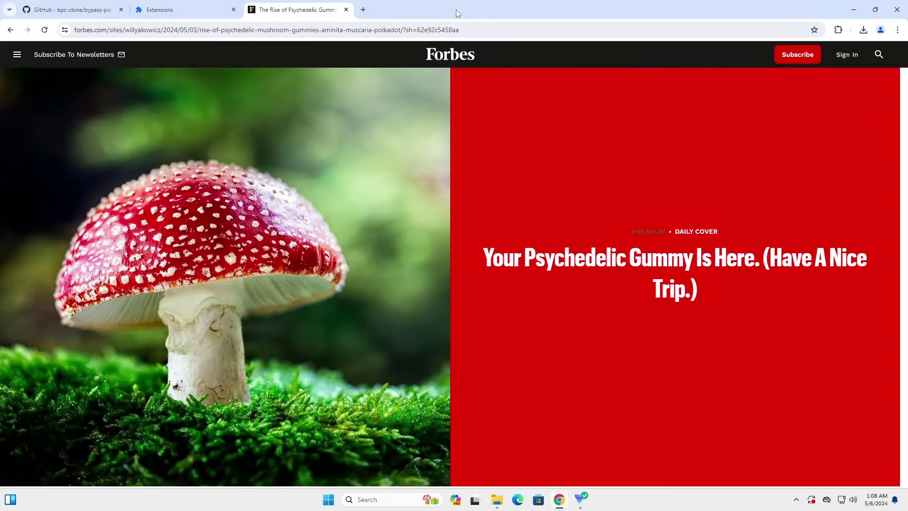
left_click(363, 10)
type("wsj.c")
key("Return")
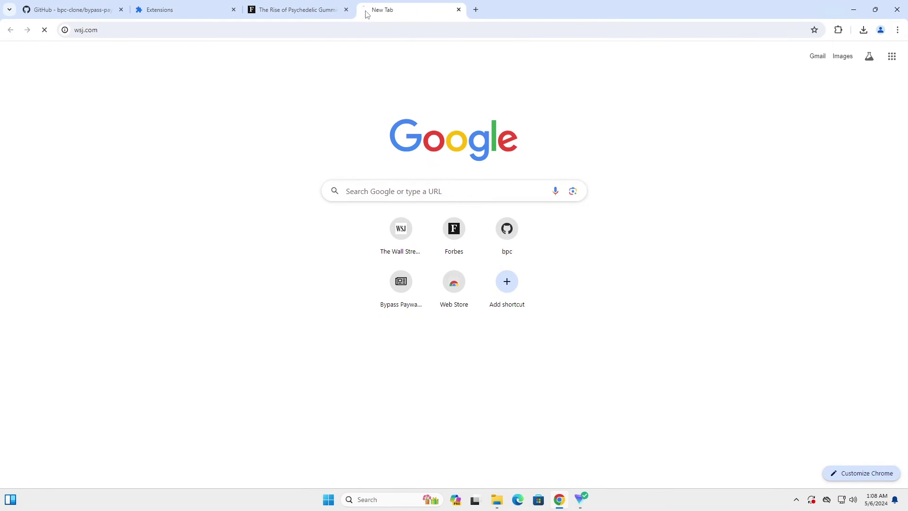
left_click(200, 351)
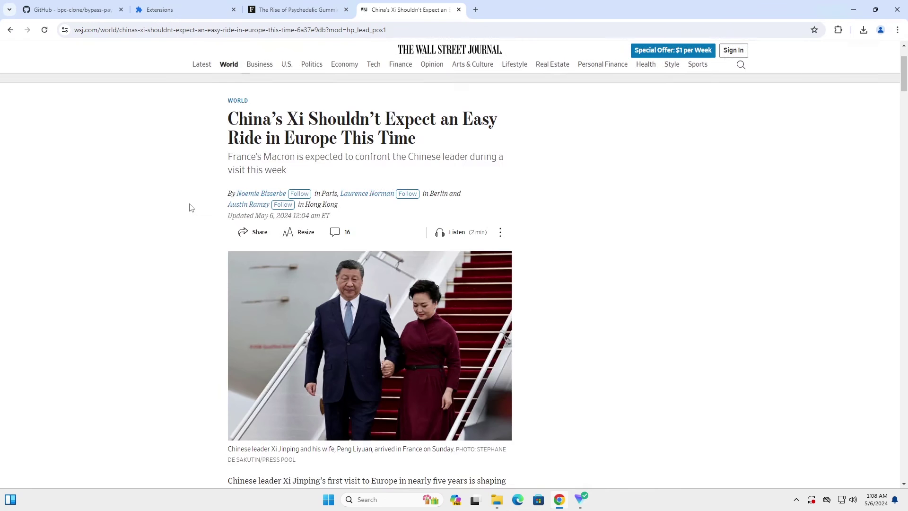
Step: Scroll the Xi article to its contributor credits and What to Read Next
scroll(192, 208, "down", 5)
scroll(191, 208, "down", 6)
scroll(191, 207, "down", 6)
scroll(191, 207, "down", 5)
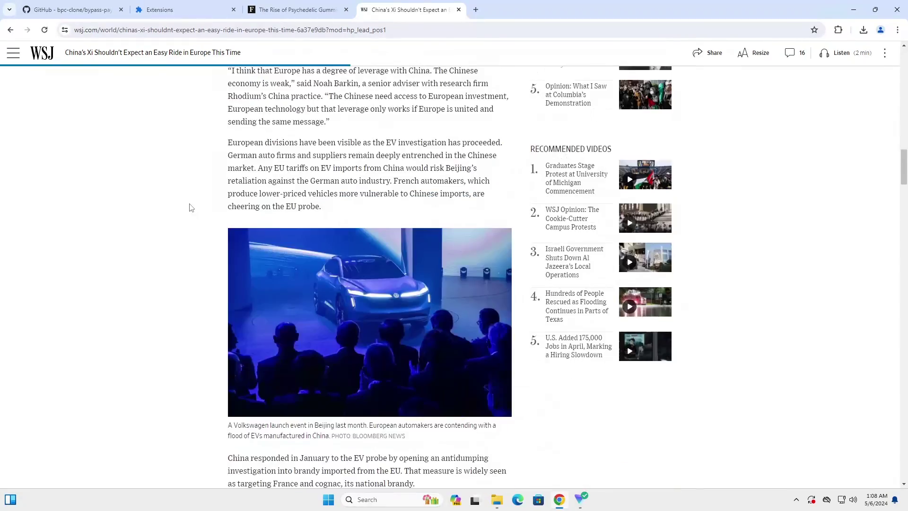
scroll(191, 207, "down", 6)
scroll(191, 207, "down", 5)
scroll(191, 207, "down", 6)
scroll(191, 207, "down", 5)
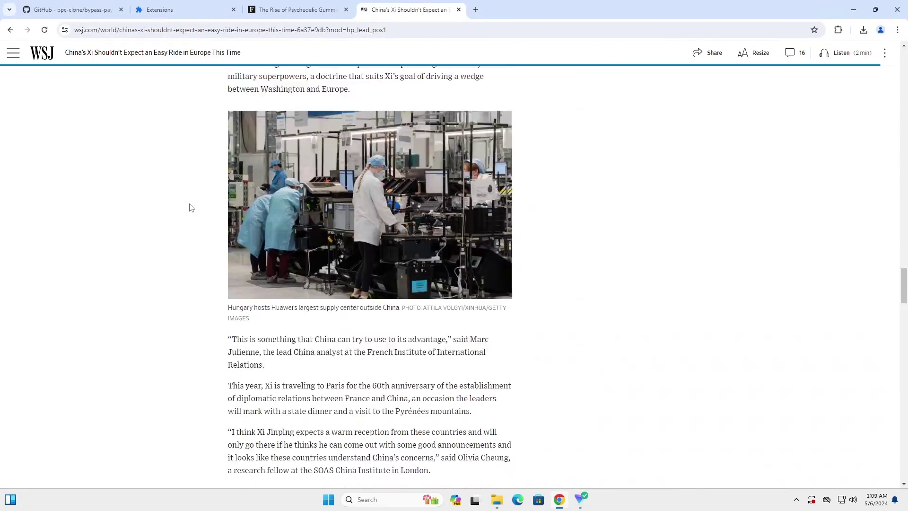
scroll(191, 207, "down", 12)
scroll(191, 207, "up", 4)
scroll(191, 207, "up", 5)
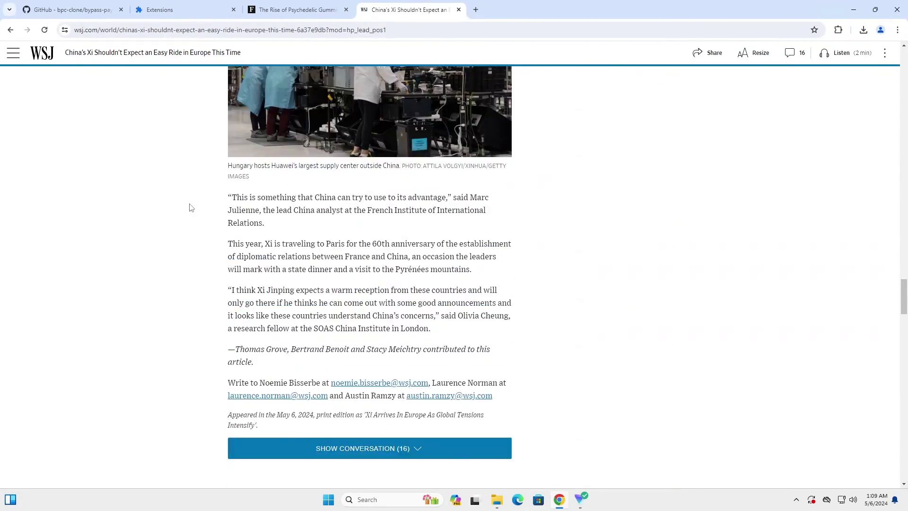
scroll(191, 207, "down", 3)
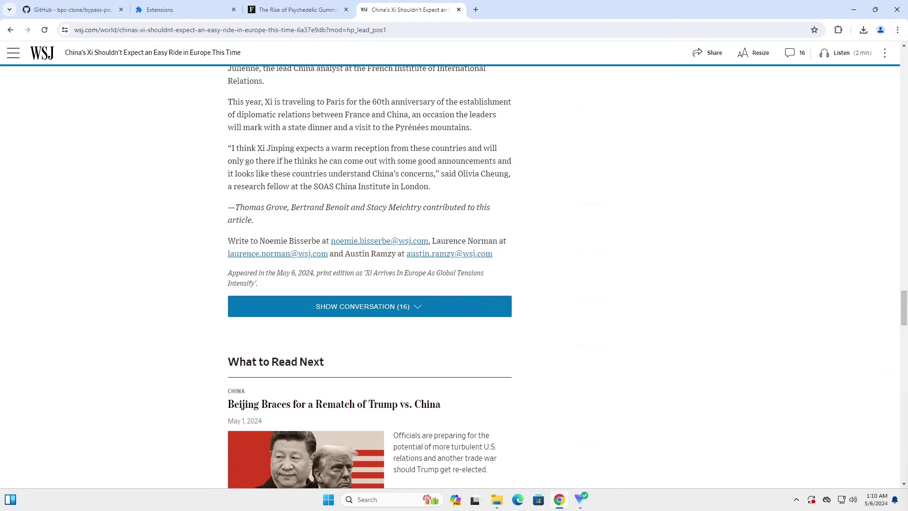